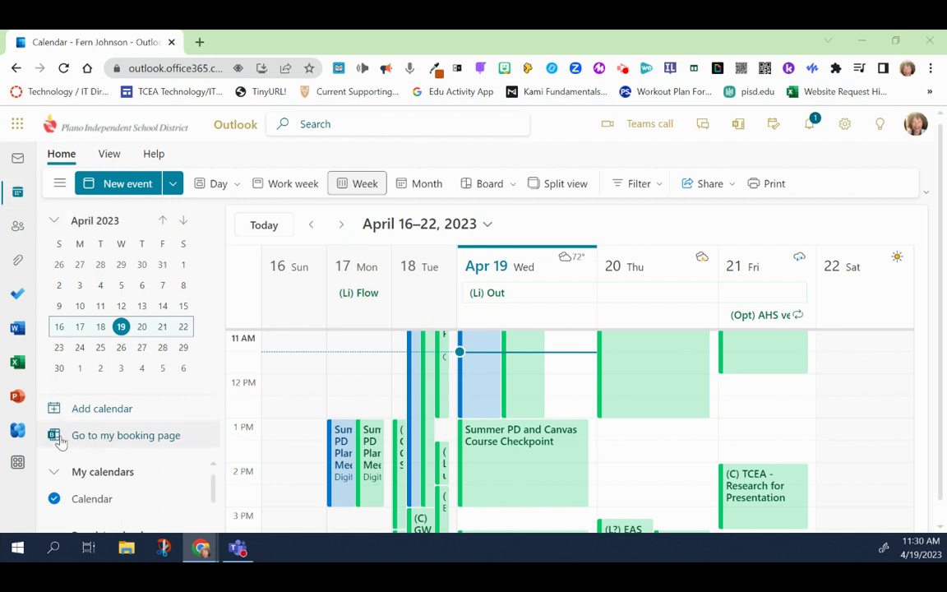
Open the personal booking page from the calendar and start a new public meeting type
{"action": "left_click", "coordinate": [170, 439]}
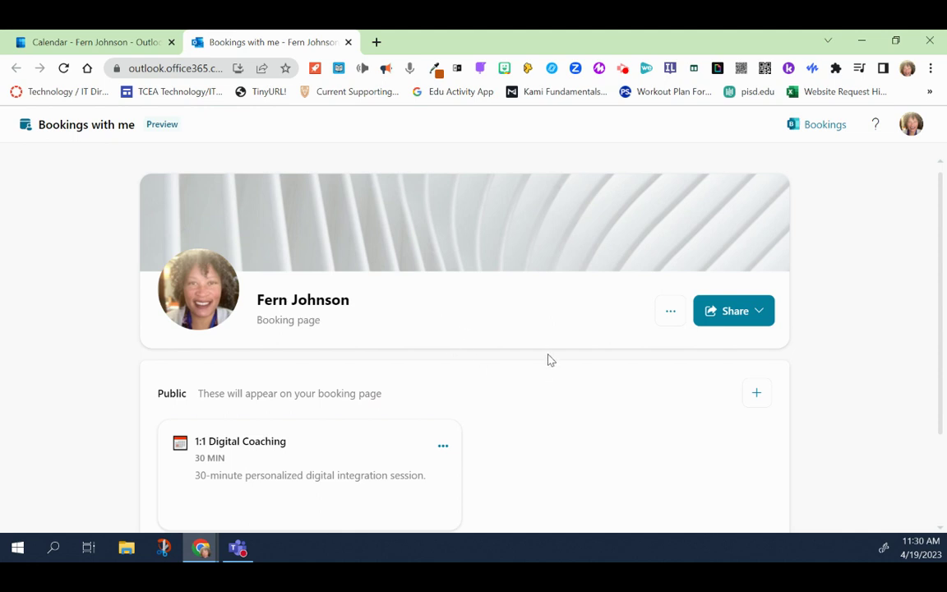
{"action": "scroll", "coordinate": [541, 366], "scroll_direction": "down", "scroll_amount": 2}
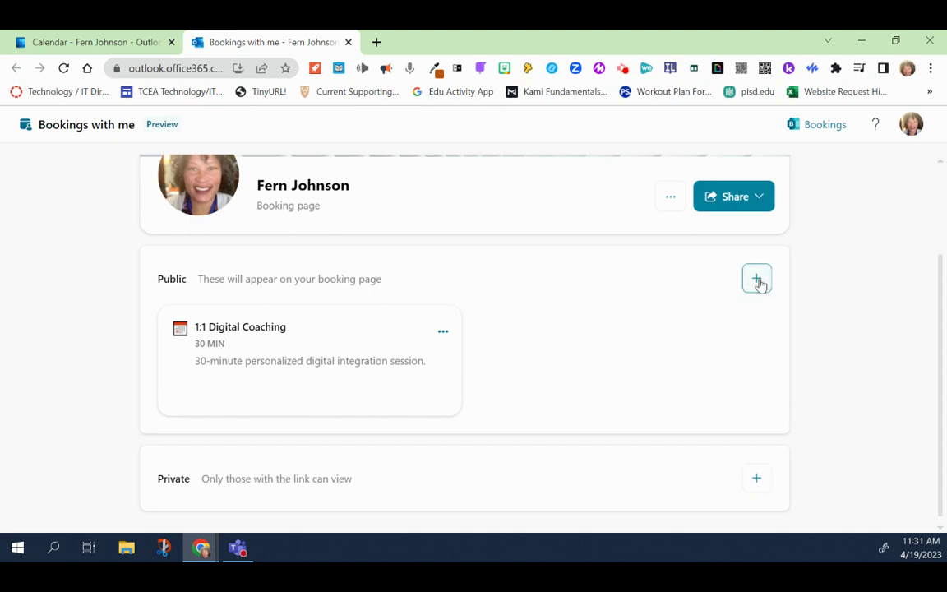
{"action": "left_click", "coordinate": [757, 280]}
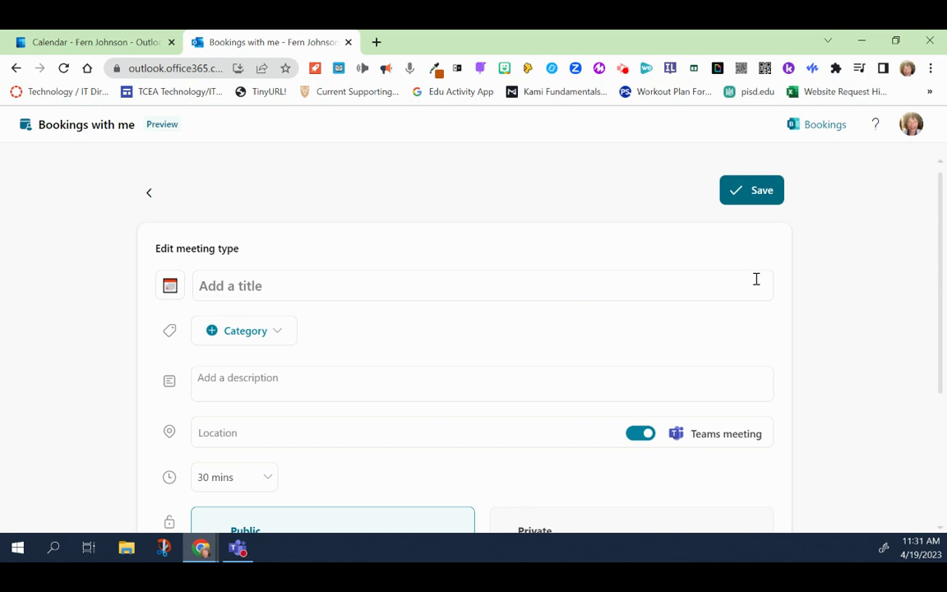
Title the new meeting type "TTESS Summative Review"
{"action": "left_click", "coordinate": [648, 289]}
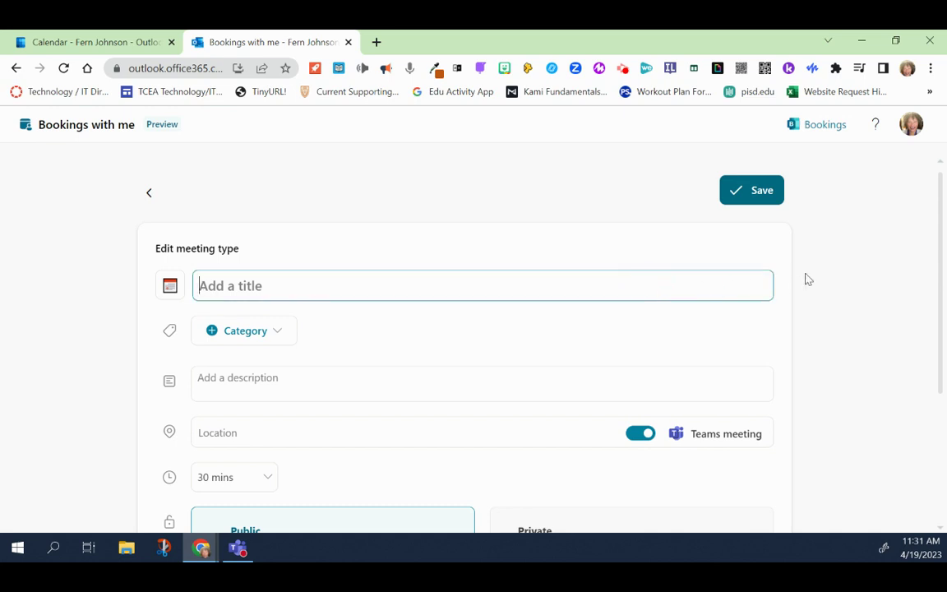
{"action": "type", "text": "T"}
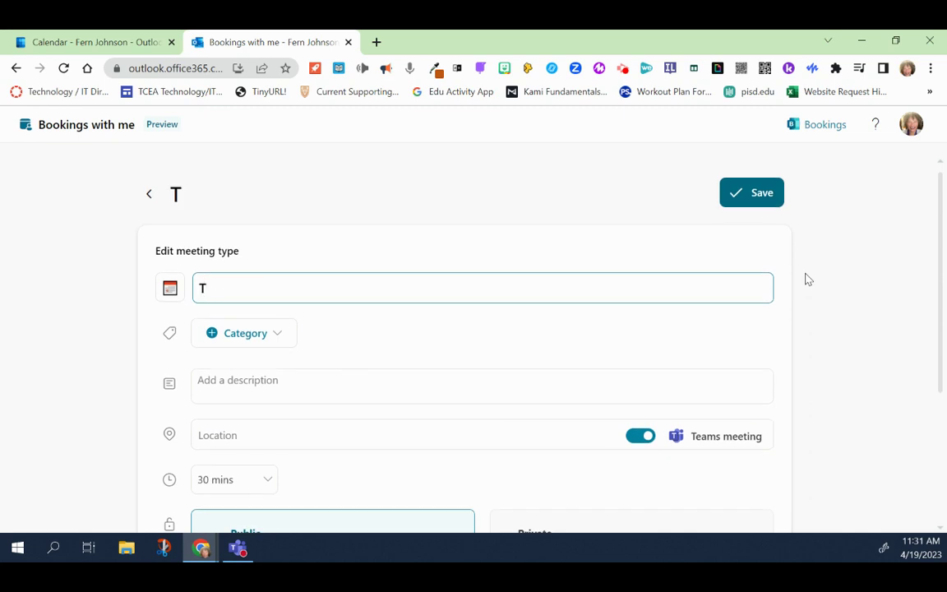
{"action": "type", "text": "TESS su"}
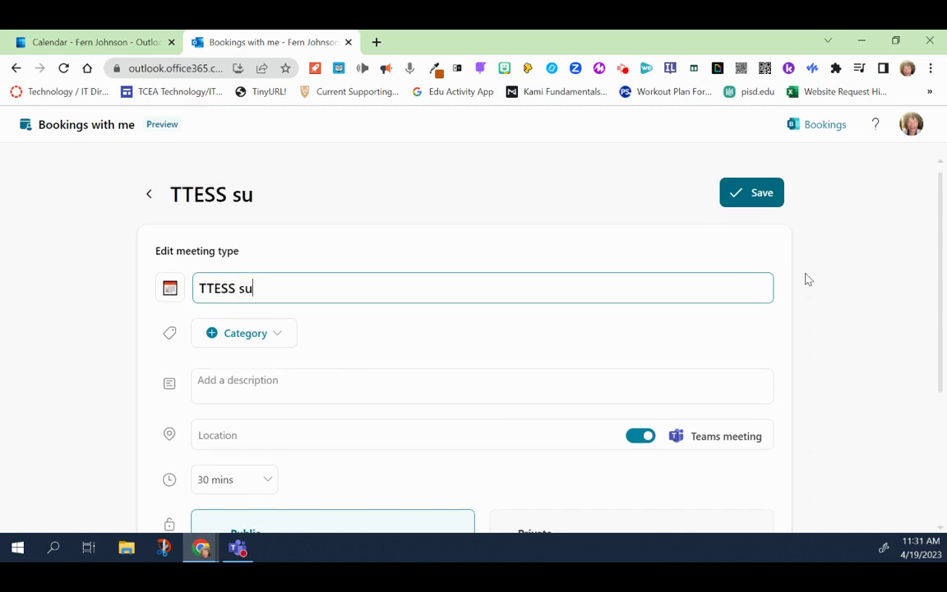
{"action": "key", "text": "BackSpace"}
{"action": "key", "text": "BackSpace"}
{"action": "type", "text": "Sum"}
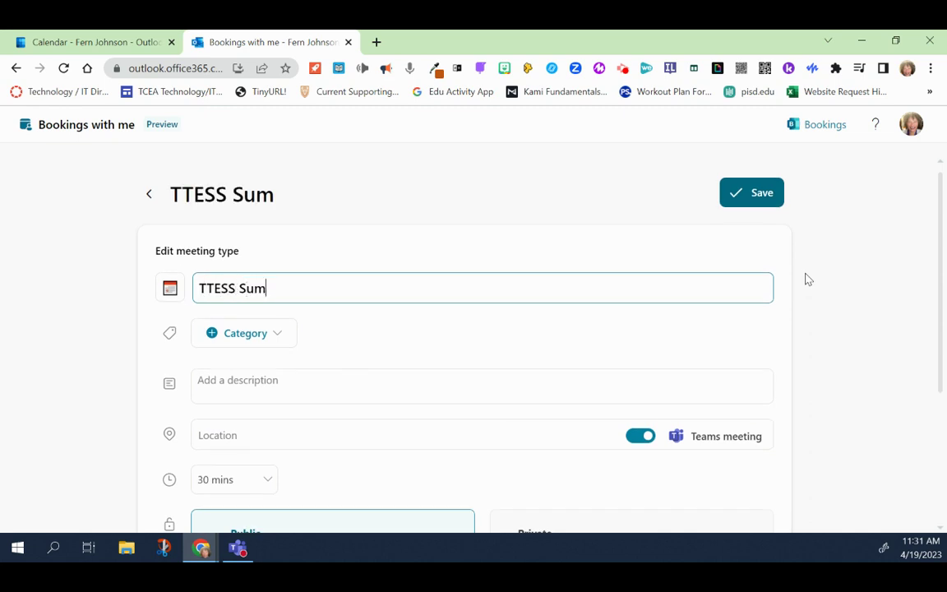
{"action": "type", "text": "mative Re"}
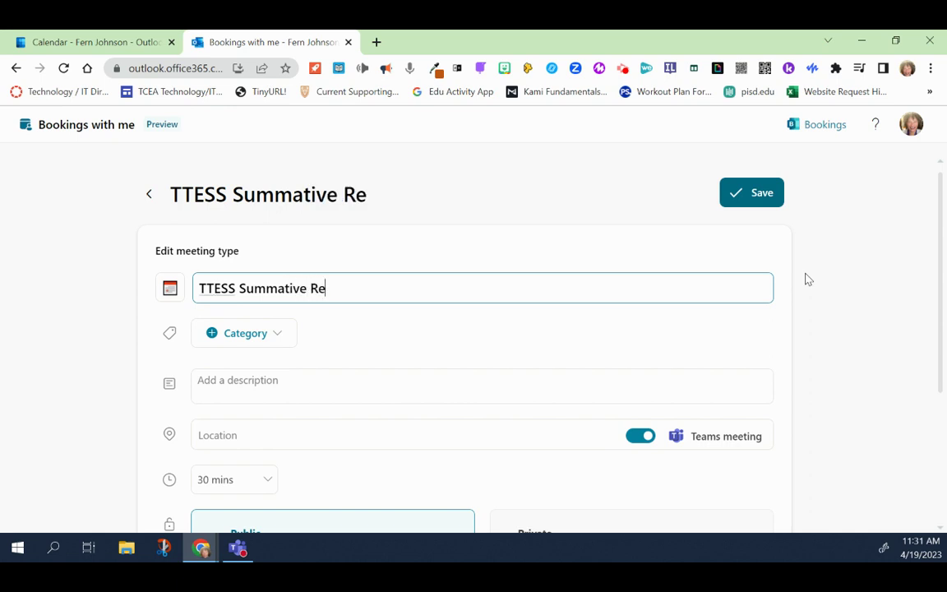
{"action": "type", "text": "view"}
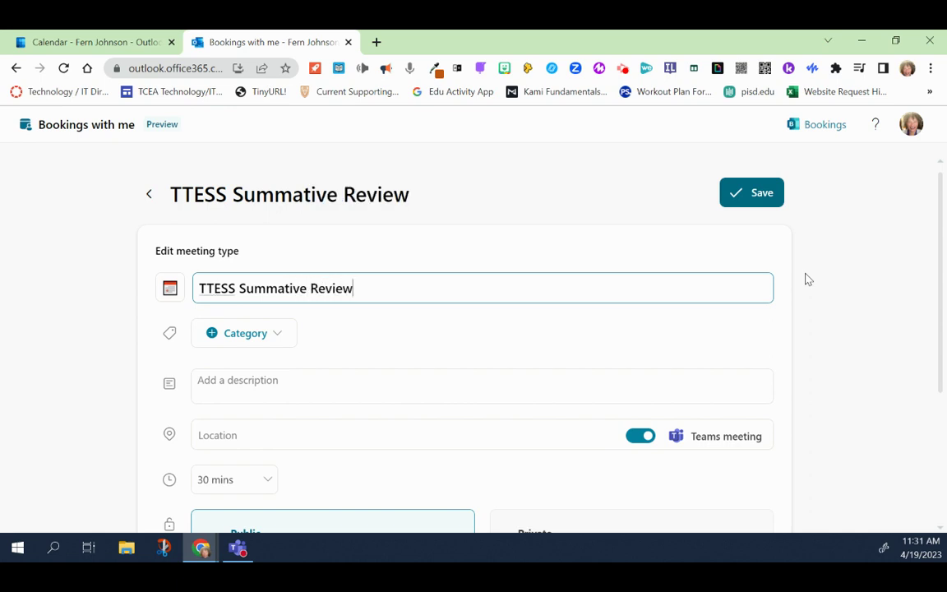
Review the available category and duration choices for the meeting type without changing either setting
{"action": "scroll", "coordinate": [423, 324], "scroll_direction": "down", "scroll_amount": 2}
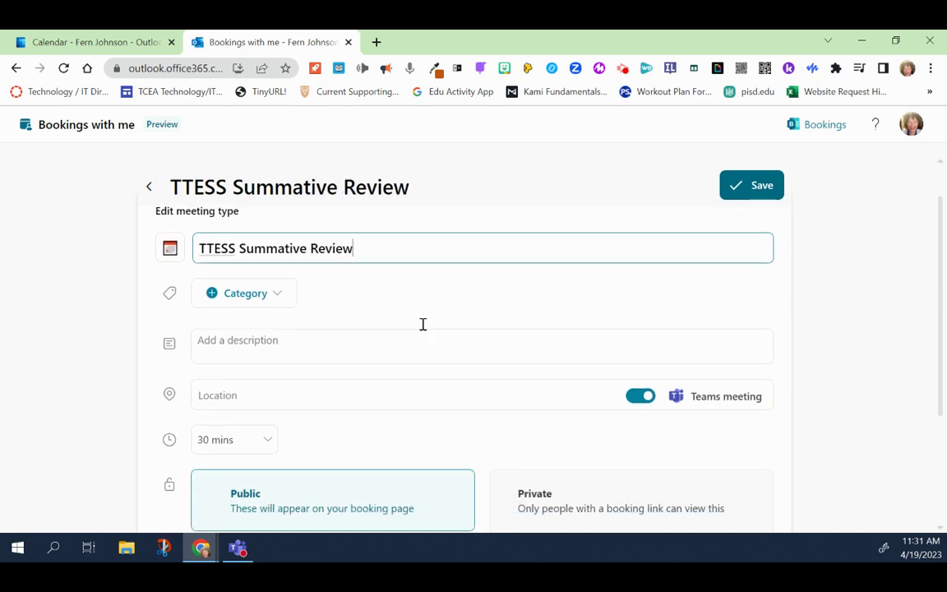
{"action": "scroll", "coordinate": [399, 292], "scroll_direction": "up", "scroll_amount": 1}
{"action": "left_click", "coordinate": [270, 260]}
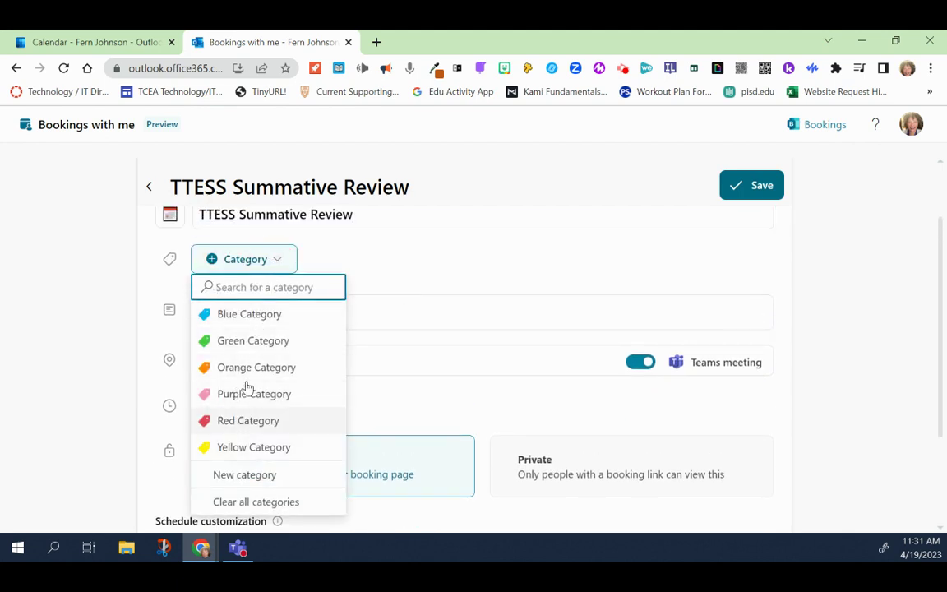
{"action": "left_click", "coordinate": [264, 263]}
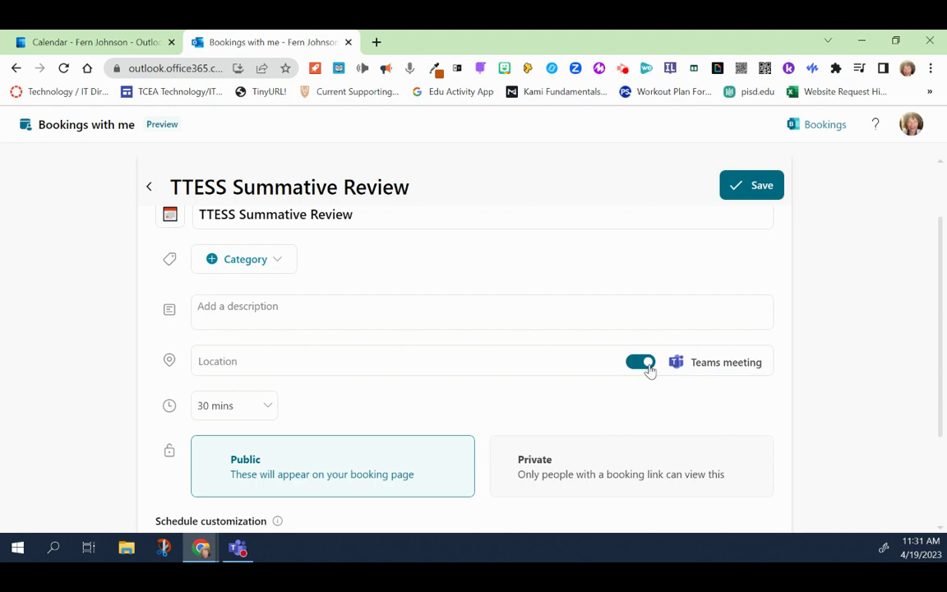
{"action": "scroll", "coordinate": [349, 367], "scroll_direction": "down", "scroll_amount": 1}
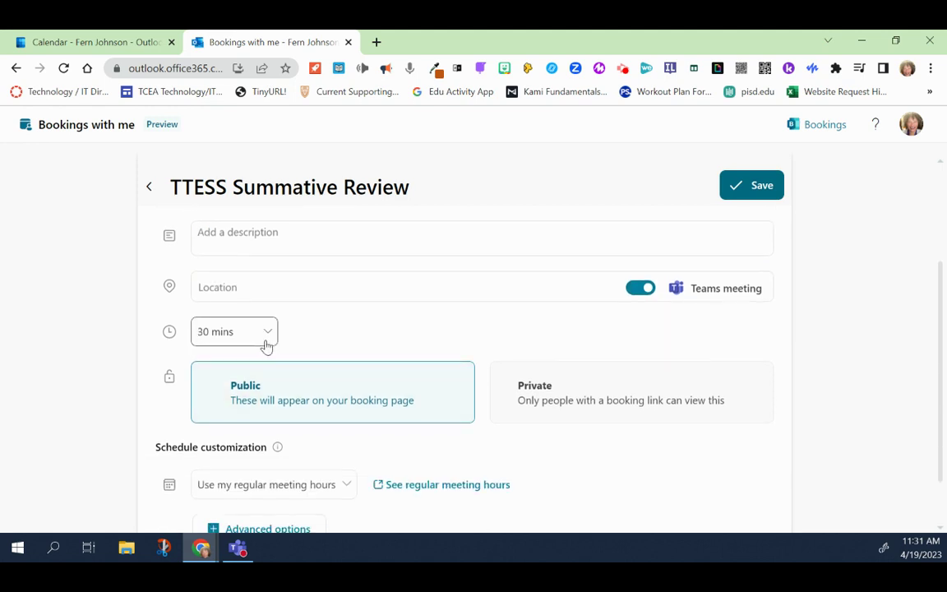
{"action": "left_click", "coordinate": [266, 334]}
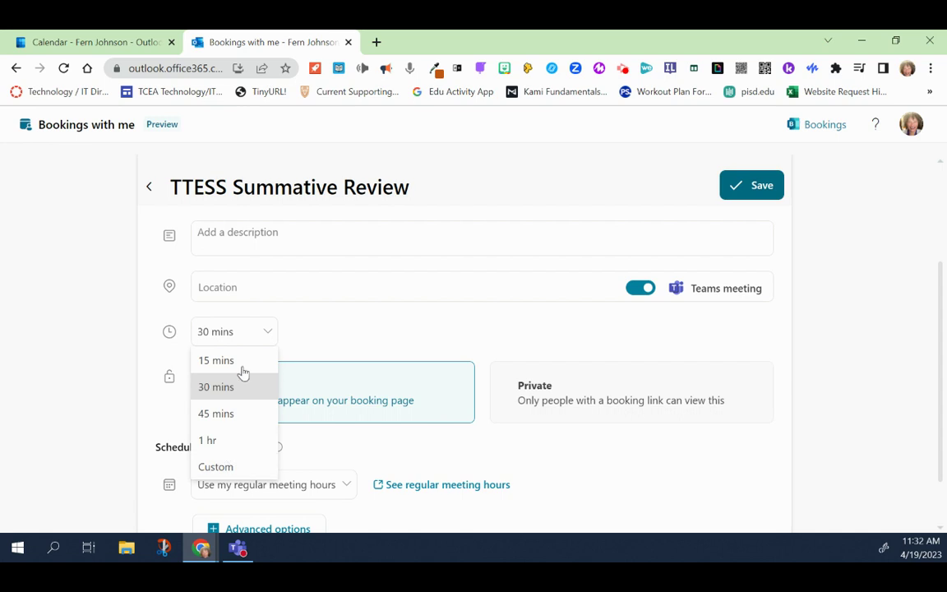
{"action": "left_click", "coordinate": [250, 335]}
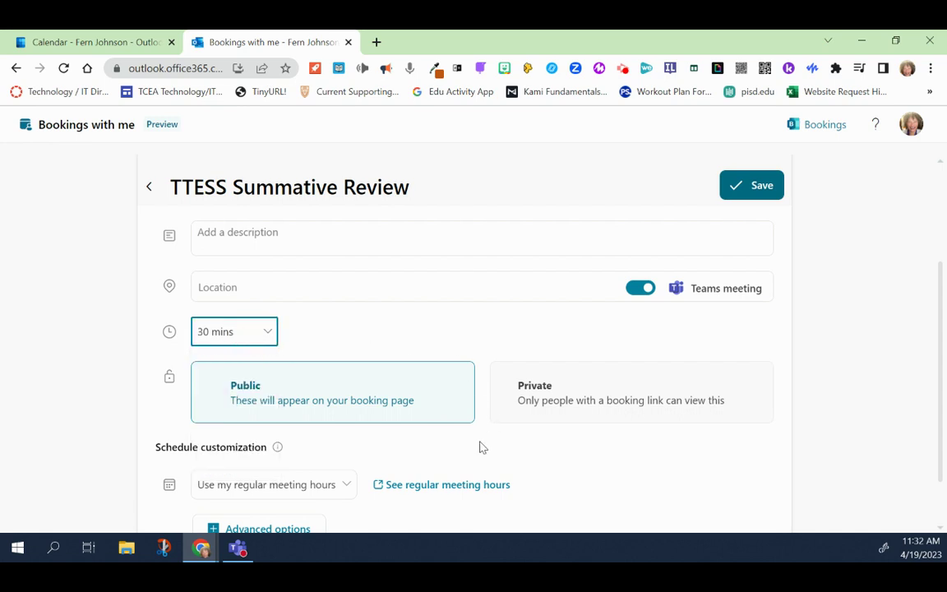
Check the regular meeting hours in the Outlook calendar settings, dismissing the reminder, and return to the meeting type
{"action": "scroll", "coordinate": [473, 427], "scroll_direction": "down", "scroll_amount": 1}
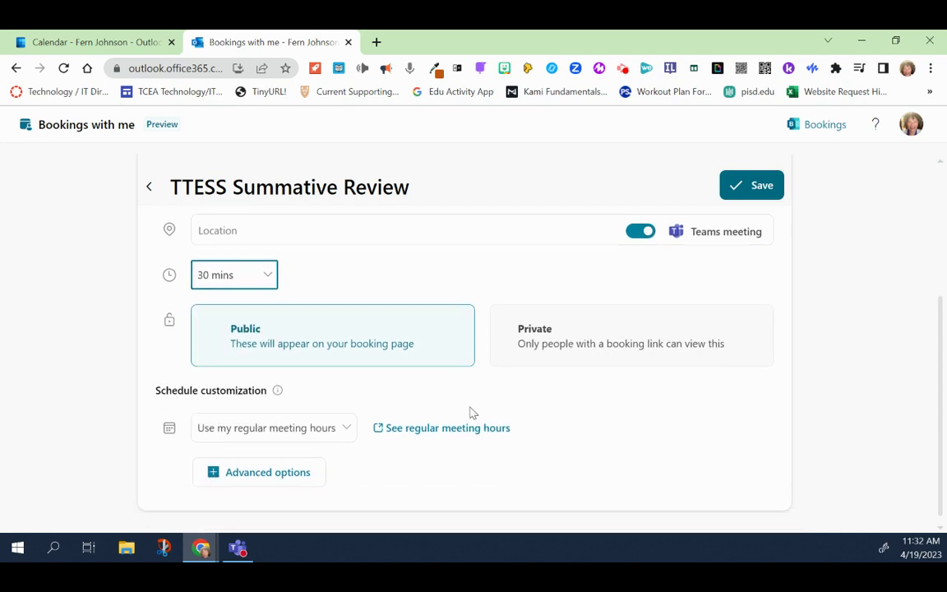
{"action": "left_click", "coordinate": [422, 436]}
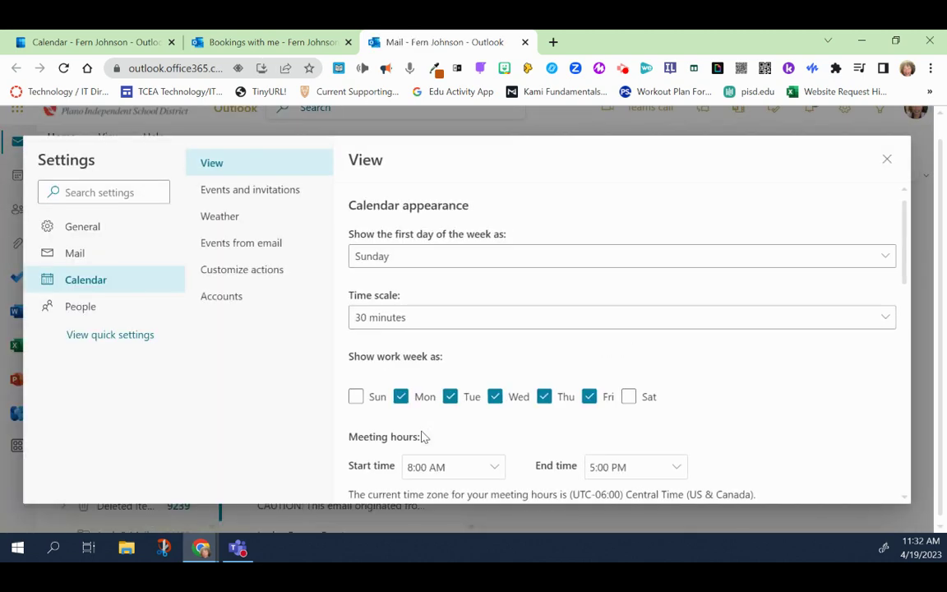
{"action": "scroll", "coordinate": [415, 436], "scroll_direction": "down", "scroll_amount": 2}
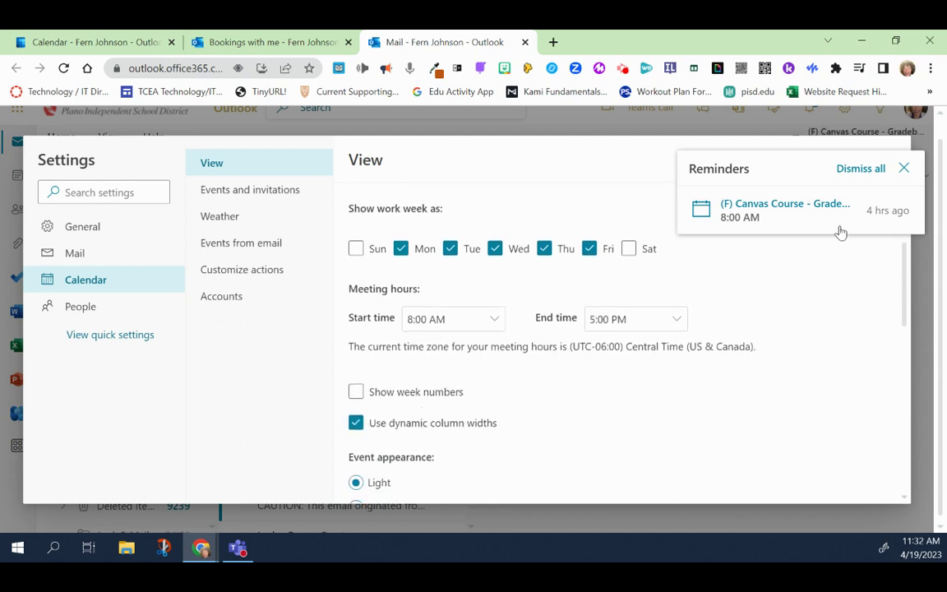
{"action": "left_click", "coordinate": [905, 170]}
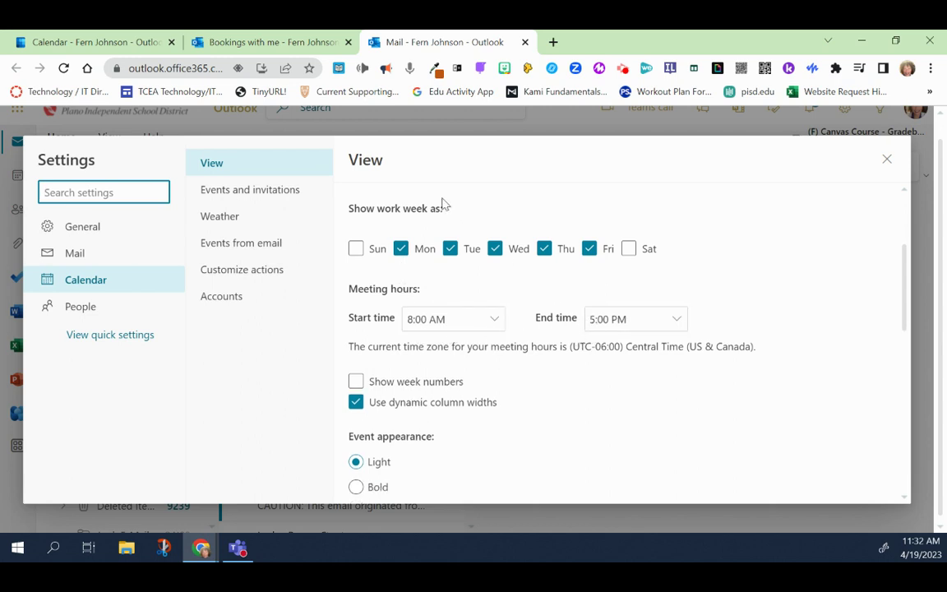
{"action": "left_click", "coordinate": [525, 42]}
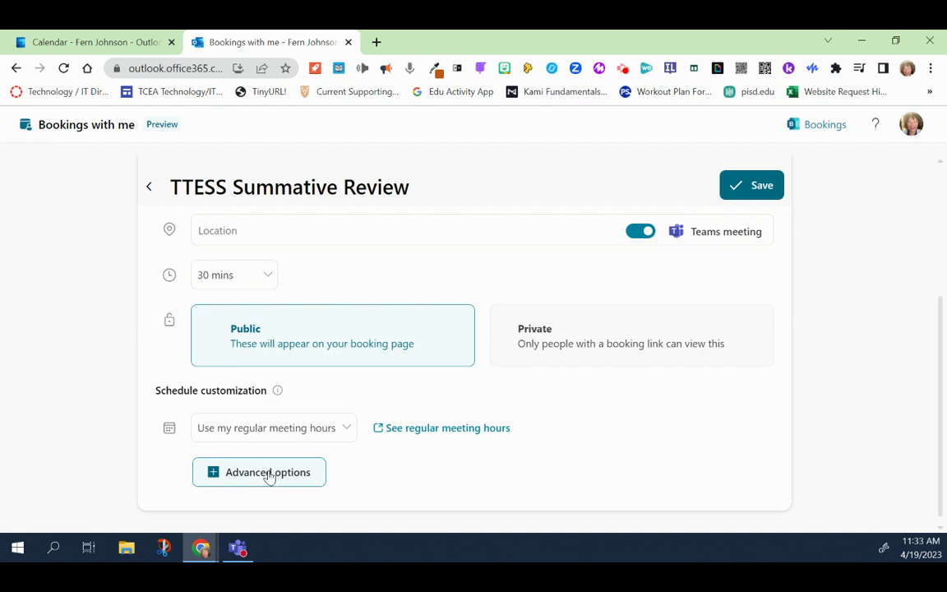
Show the advanced options and review the choices for buffer time before the meeting, start-time interval, and minimum and maximum lead time
{"action": "left_click", "coordinate": [244, 481]}
{"action": "scroll", "coordinate": [244, 481], "scroll_direction": "down", "scroll_amount": 3}
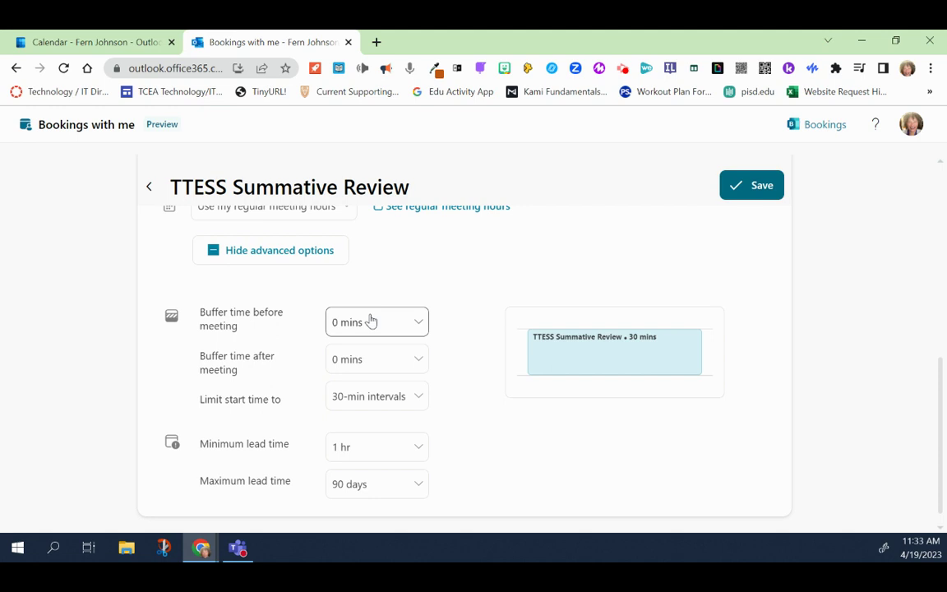
{"action": "left_click", "coordinate": [370, 320]}
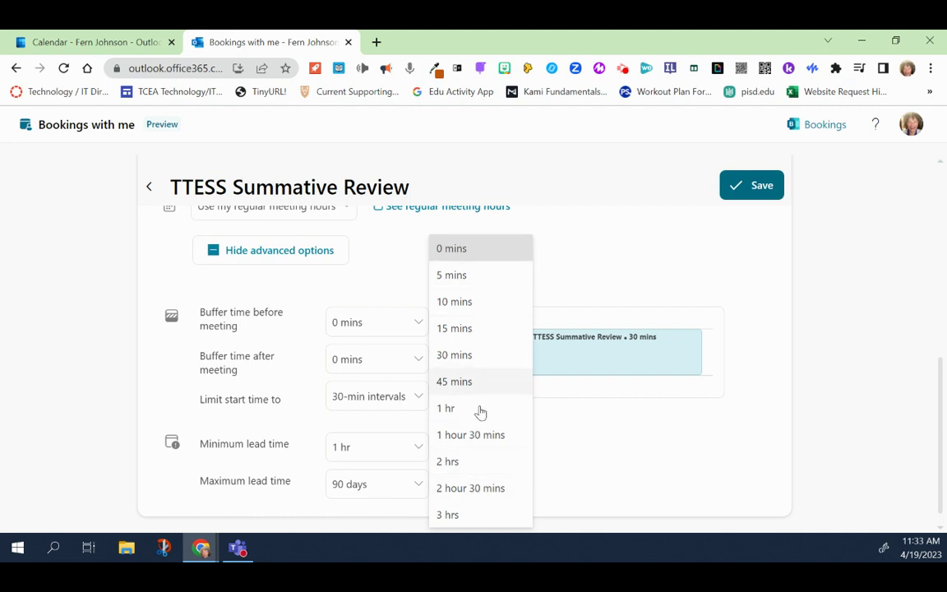
{"action": "left_click", "coordinate": [359, 324]}
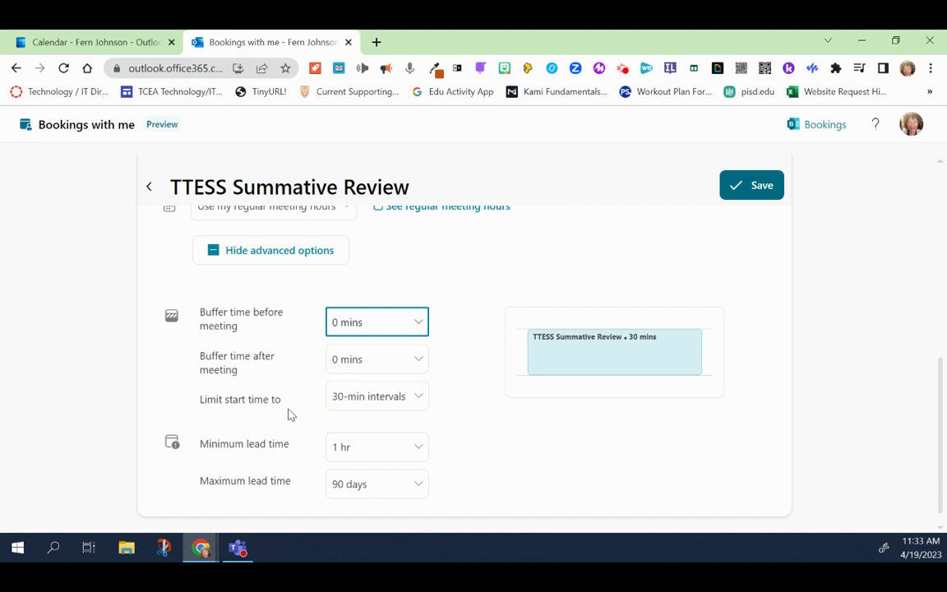
{"action": "left_click", "coordinate": [419, 401]}
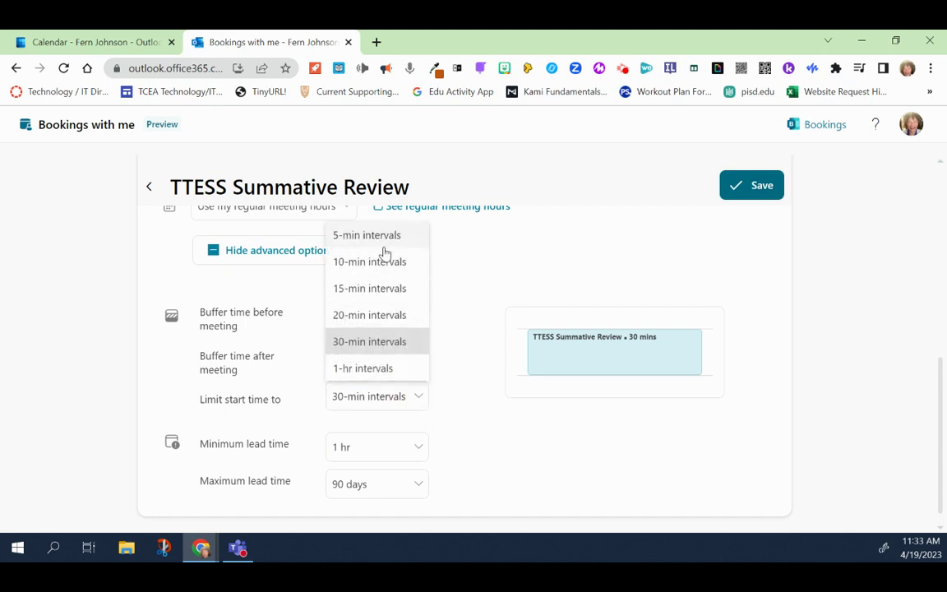
{"action": "left_click", "coordinate": [411, 395]}
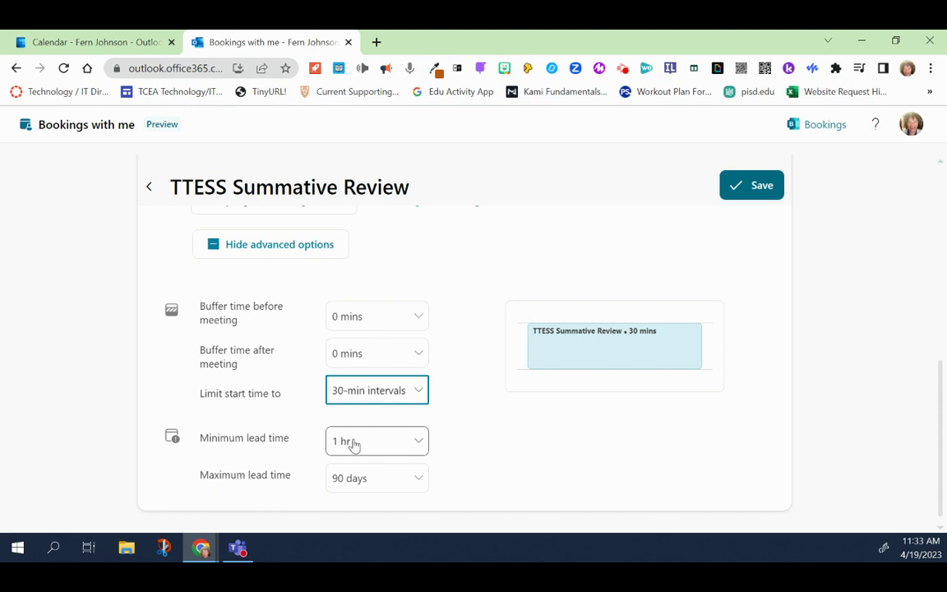
{"action": "left_click", "coordinate": [352, 443]}
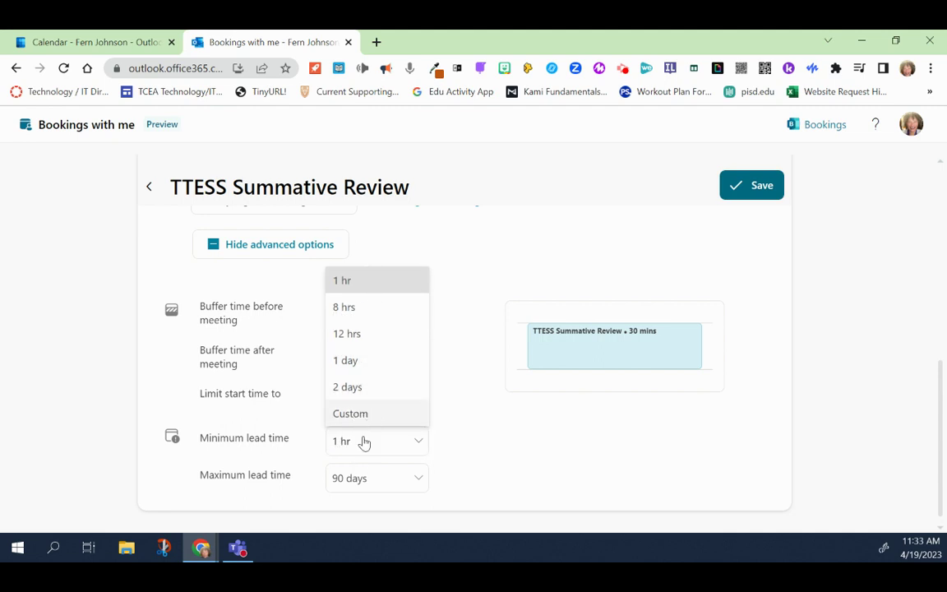
{"action": "left_click", "coordinate": [367, 487]}
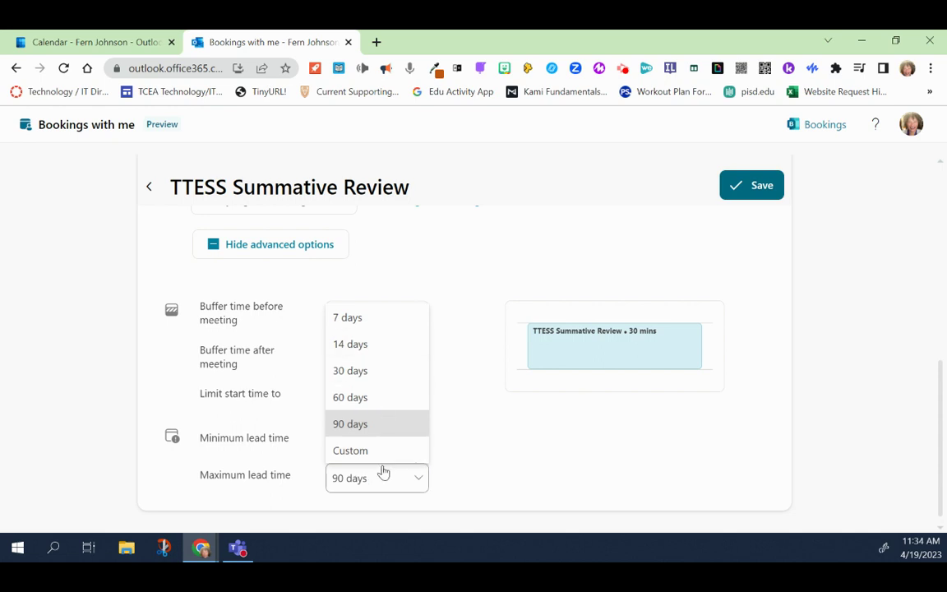
{"action": "left_click", "coordinate": [391, 480]}
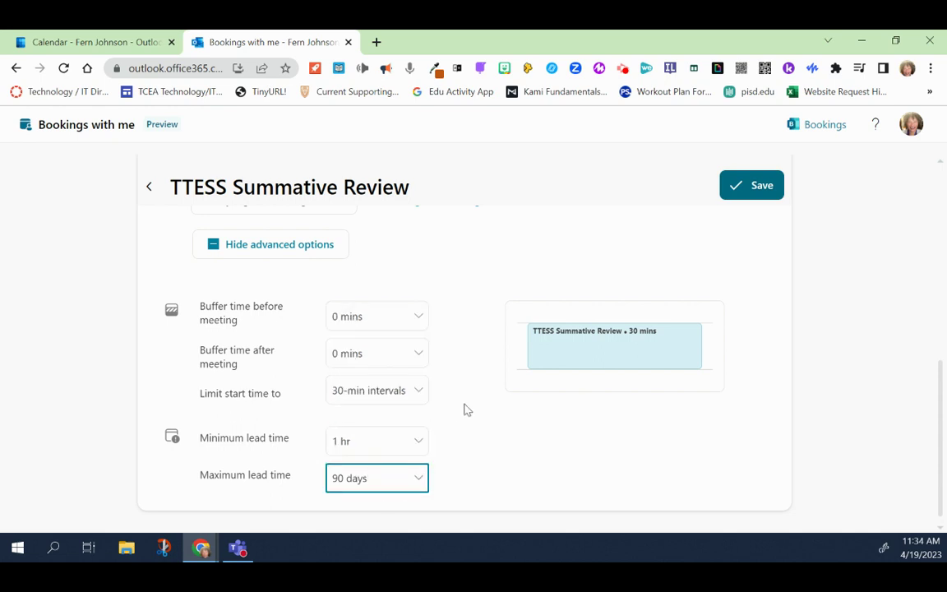
Switch the meeting type's schedule to custom availability hours and save it
{"action": "scroll", "coordinate": [446, 381], "scroll_direction": "up", "scroll_amount": 2}
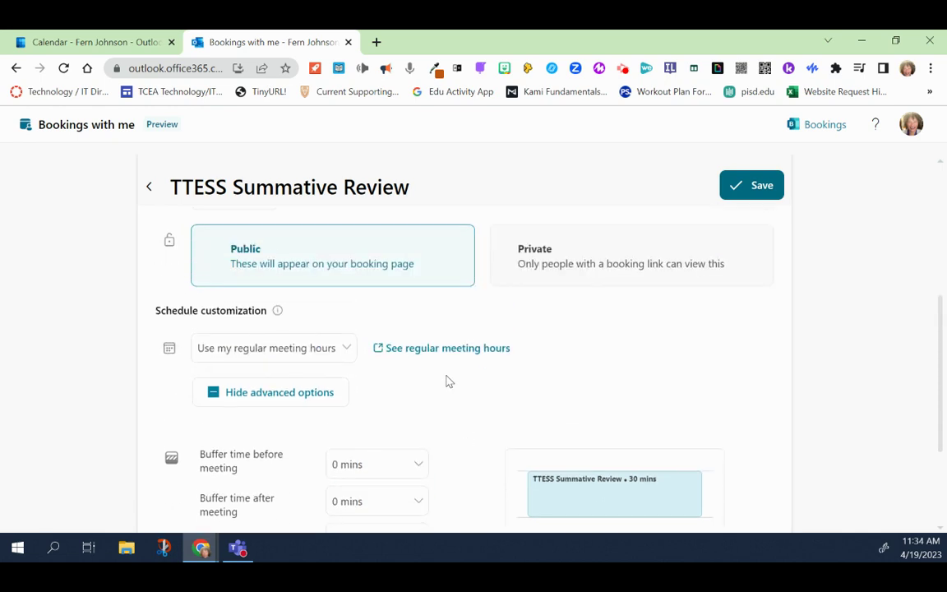
{"action": "left_click", "coordinate": [346, 350]}
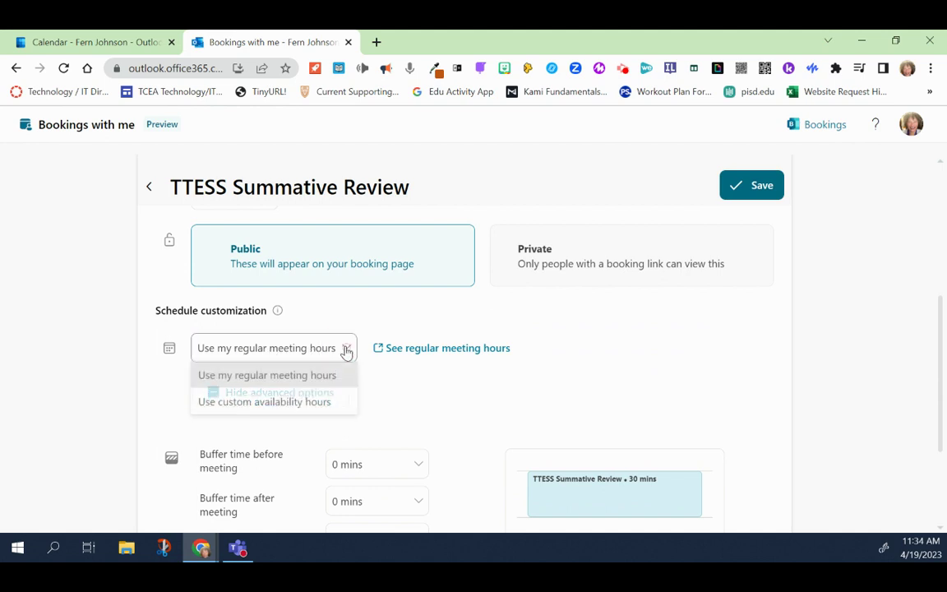
{"action": "left_click", "coordinate": [230, 404]}
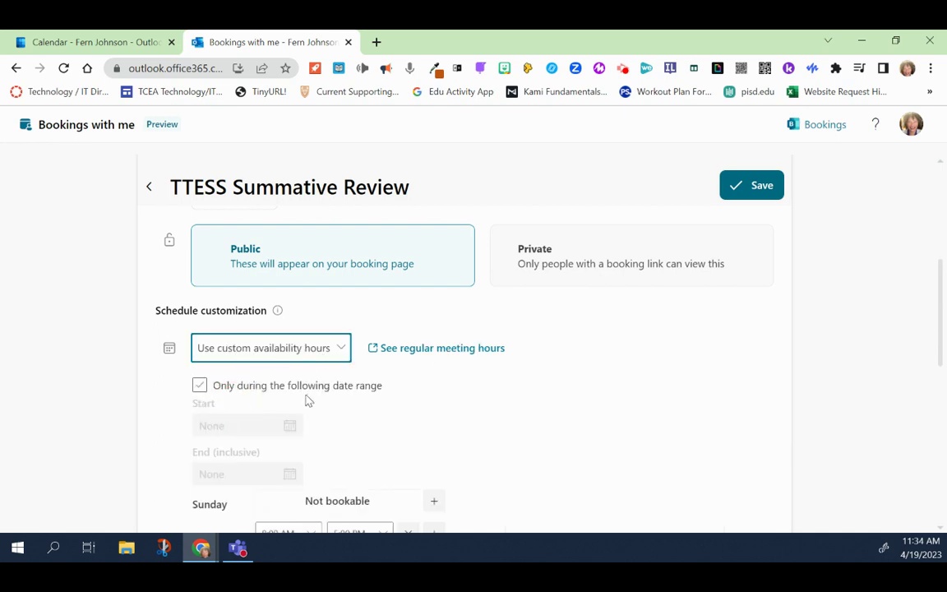
{"action": "scroll", "coordinate": [338, 406], "scroll_direction": "down", "scroll_amount": 3}
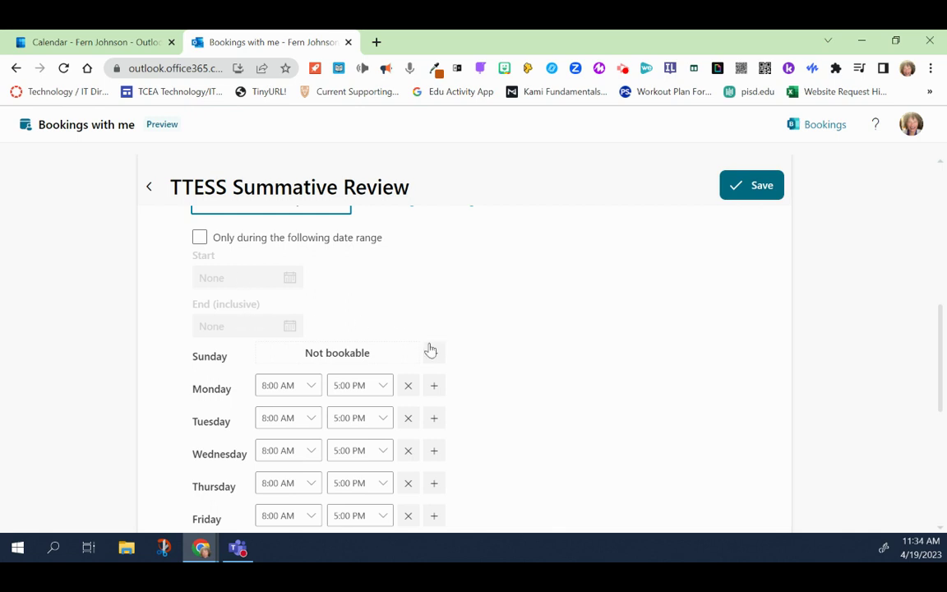
{"action": "scroll", "coordinate": [633, 362], "scroll_direction": "up", "scroll_amount": 10}
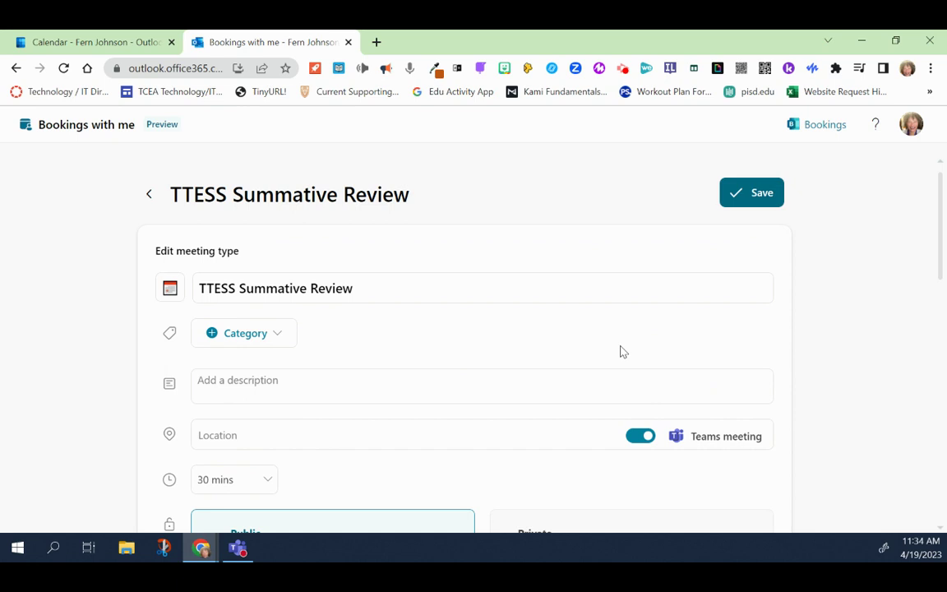
{"action": "left_click", "coordinate": [749, 203]}
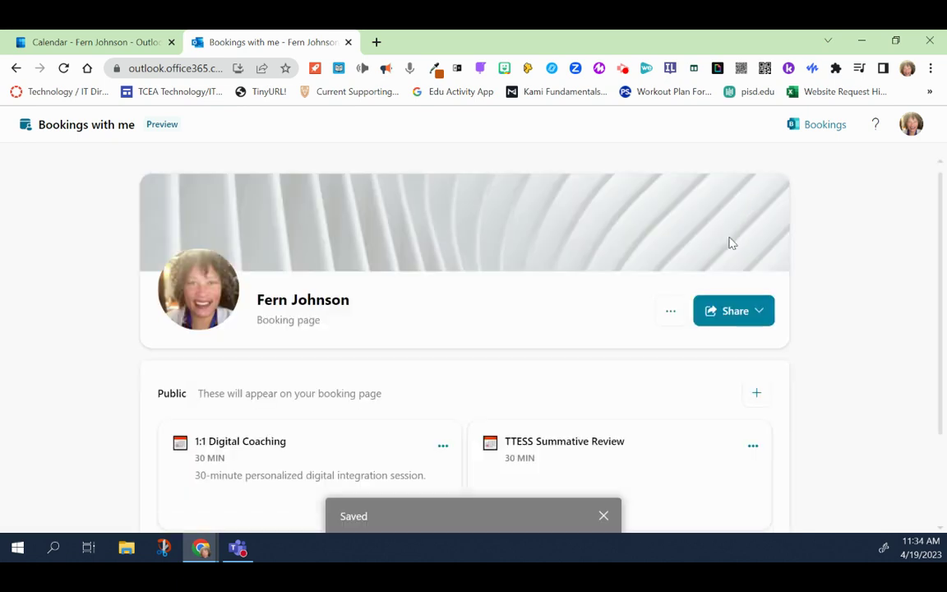
Review the booking page's sharing options and open the list of actions for the TTESS Summative Review meeting
{"action": "scroll", "coordinate": [654, 377], "scroll_direction": "down", "scroll_amount": 2}
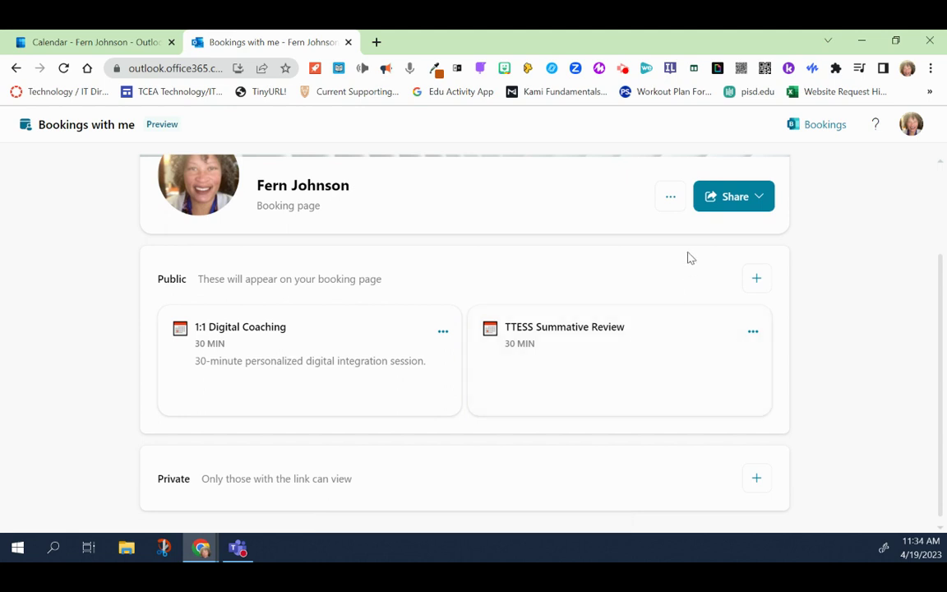
{"action": "left_click", "coordinate": [740, 201]}
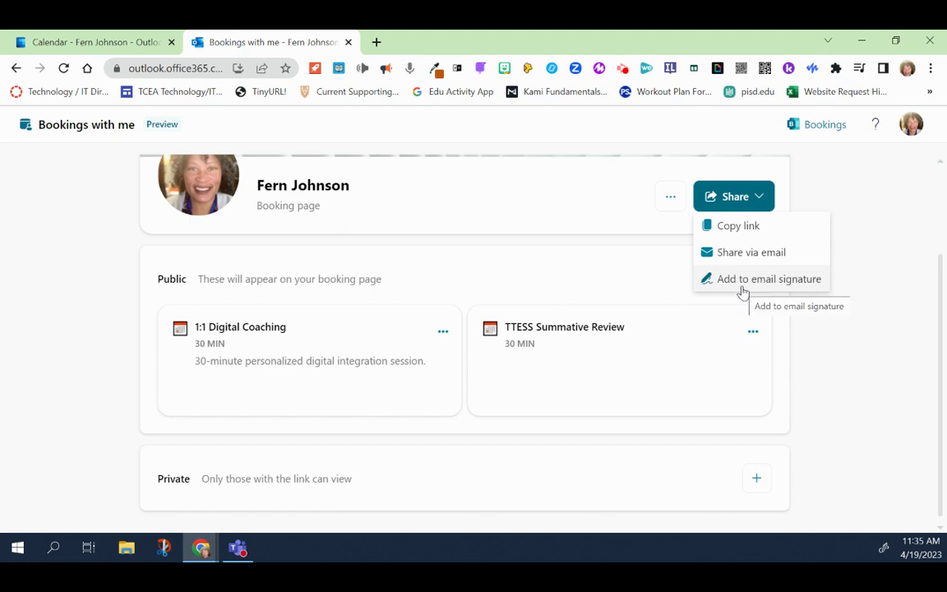
{"action": "left_click", "coordinate": [740, 205]}
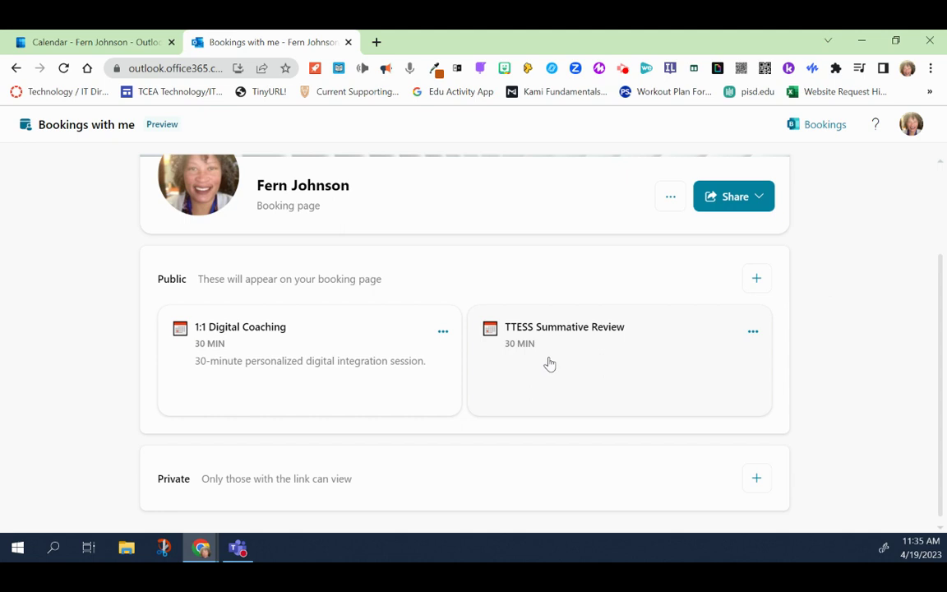
{"action": "left_click", "coordinate": [754, 334]}
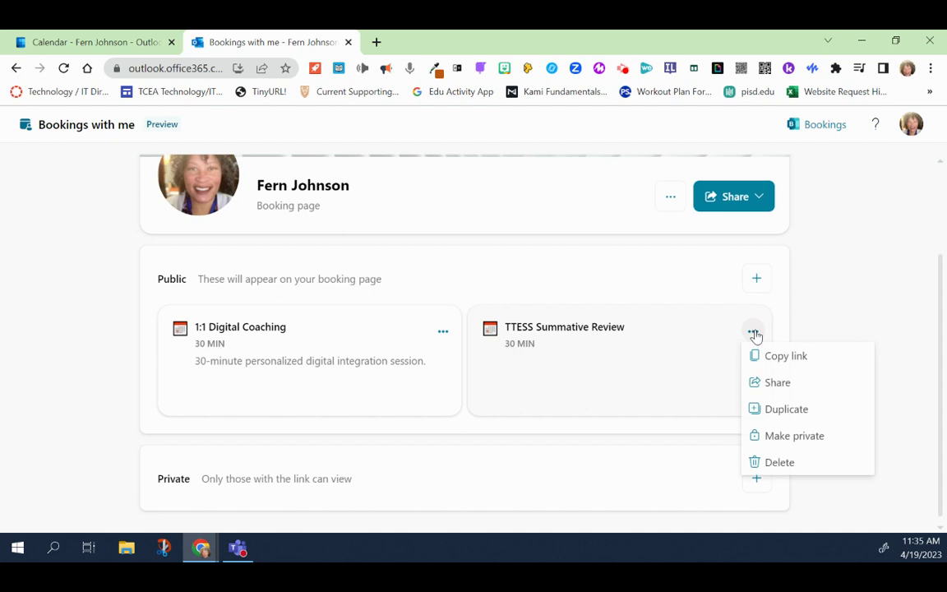